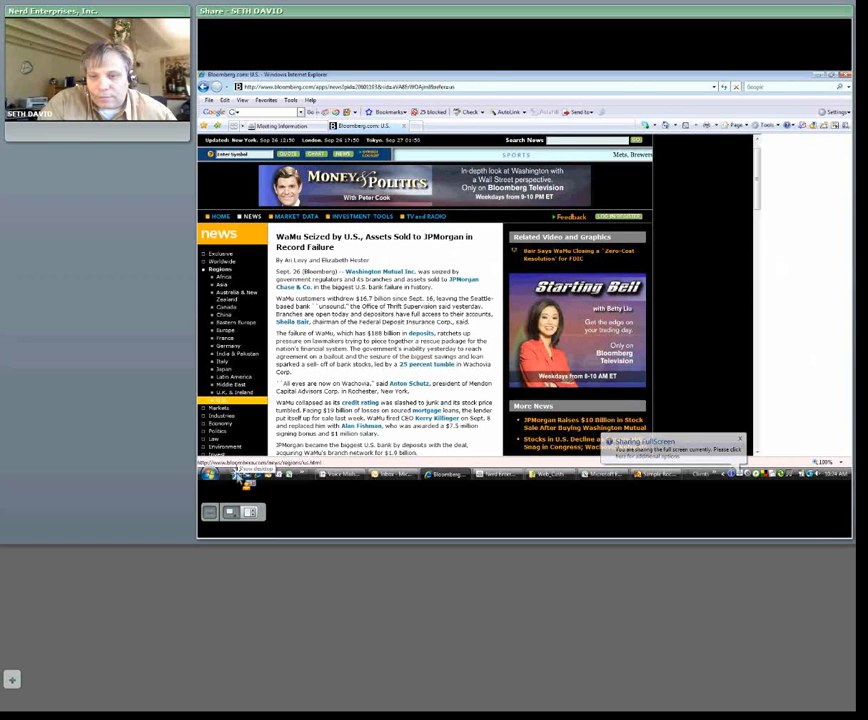
Switch to QuickBooks with the Sample Rock Castle Construction file and close the blank New Item window.
left_click(239, 475)
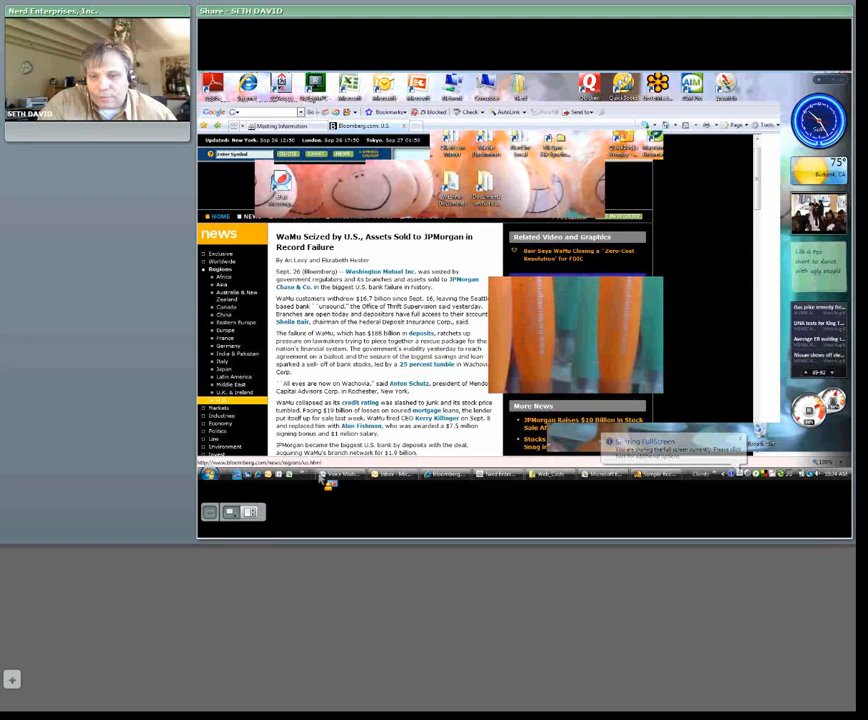
left_click(655, 474)
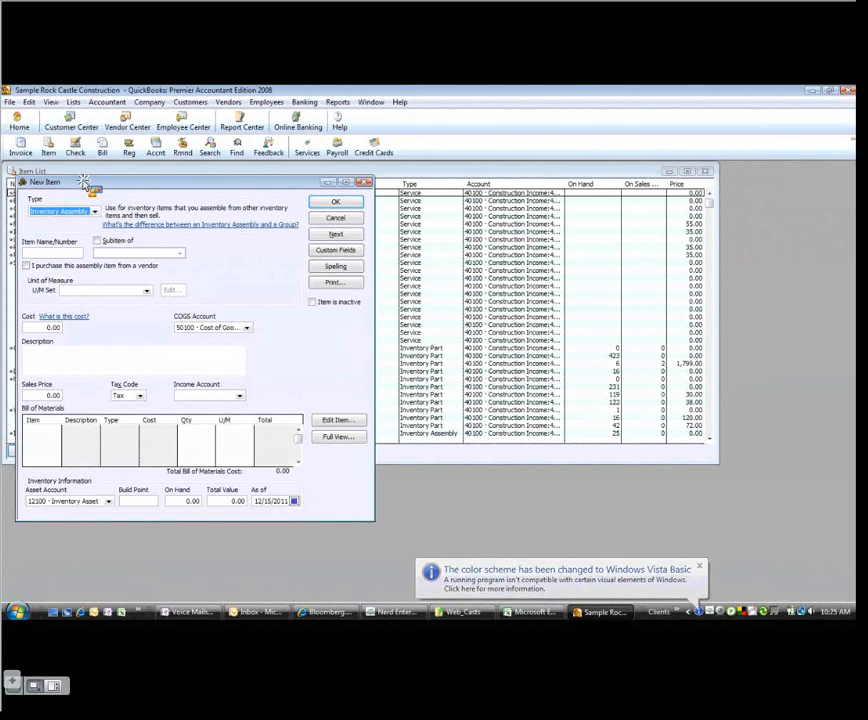
left_click_drag(84, 183, 322, 199)
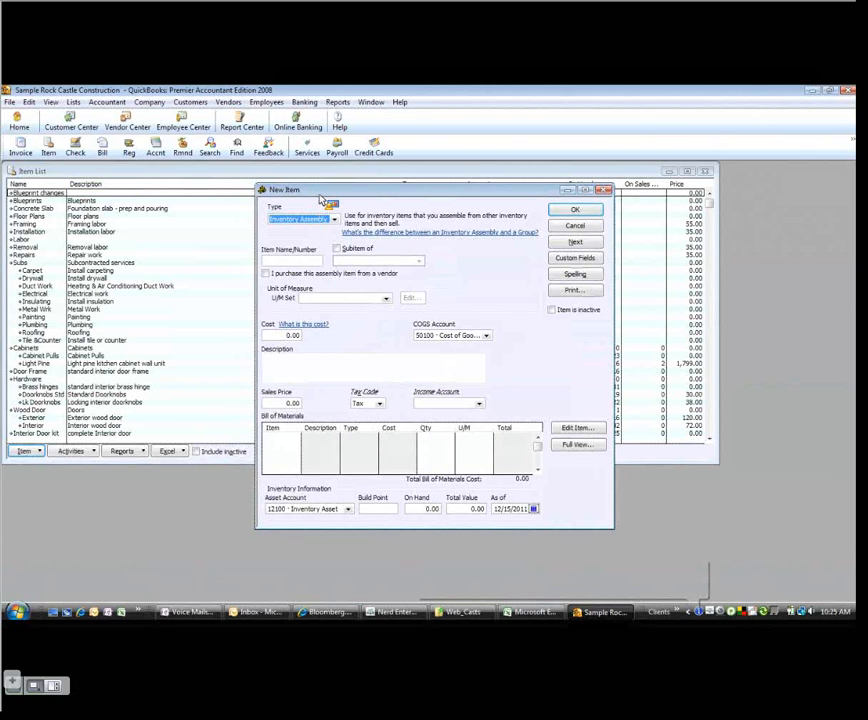
left_click(605, 190)
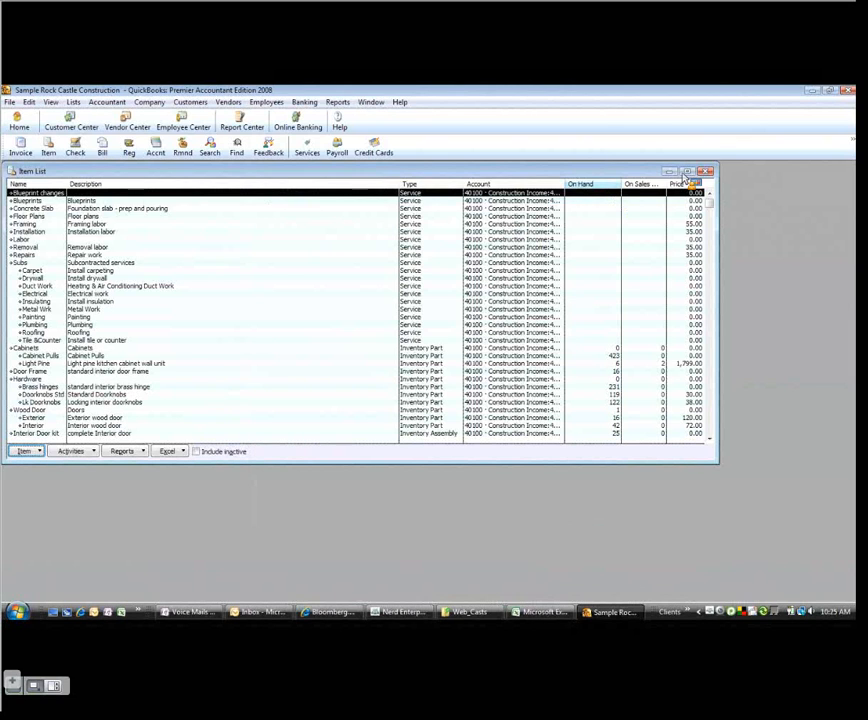
Look through the service, inventory and non-inventory items in the maximized Item List and close the list.
left_click(686, 172)
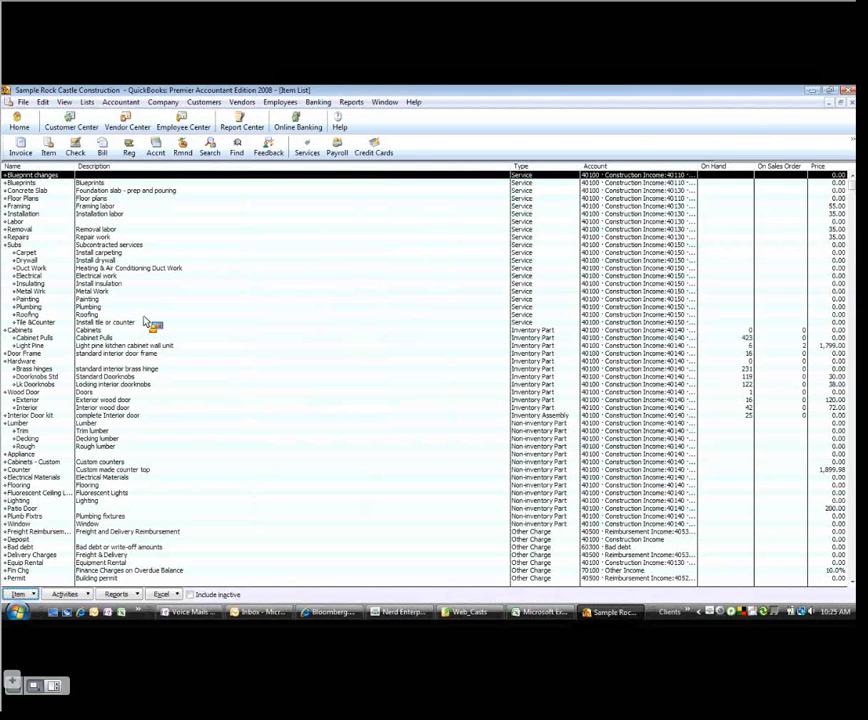
scroll(145, 322, "down", 6)
left_click(543, 276)
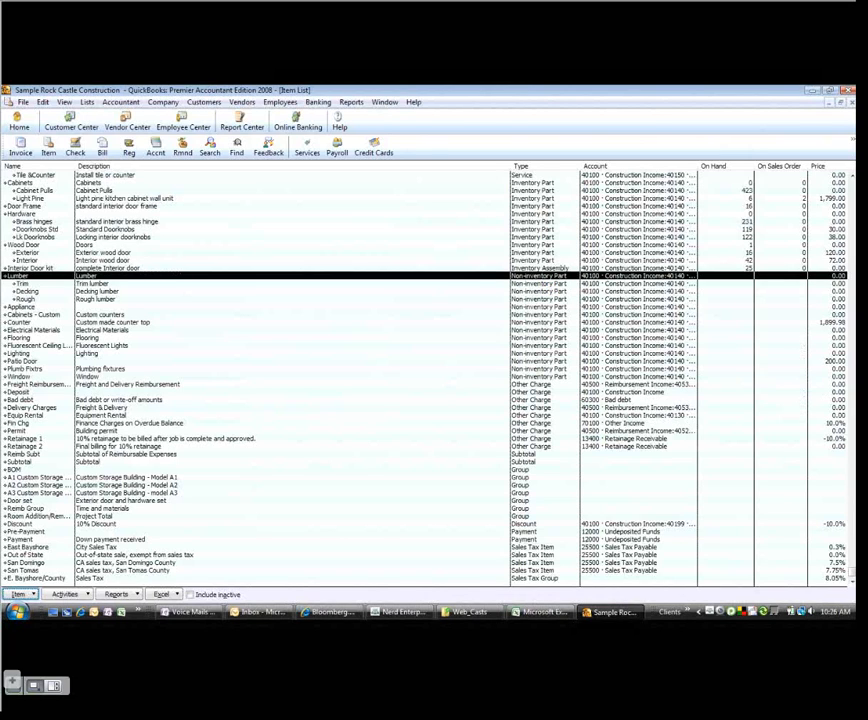
scroll(323, 327, "up", 2)
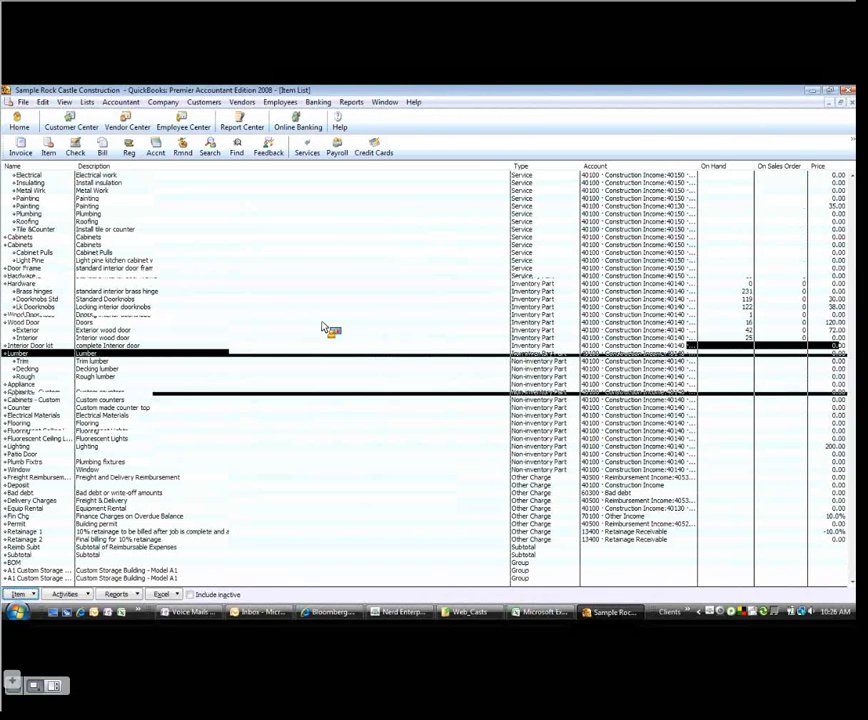
key("Escape")
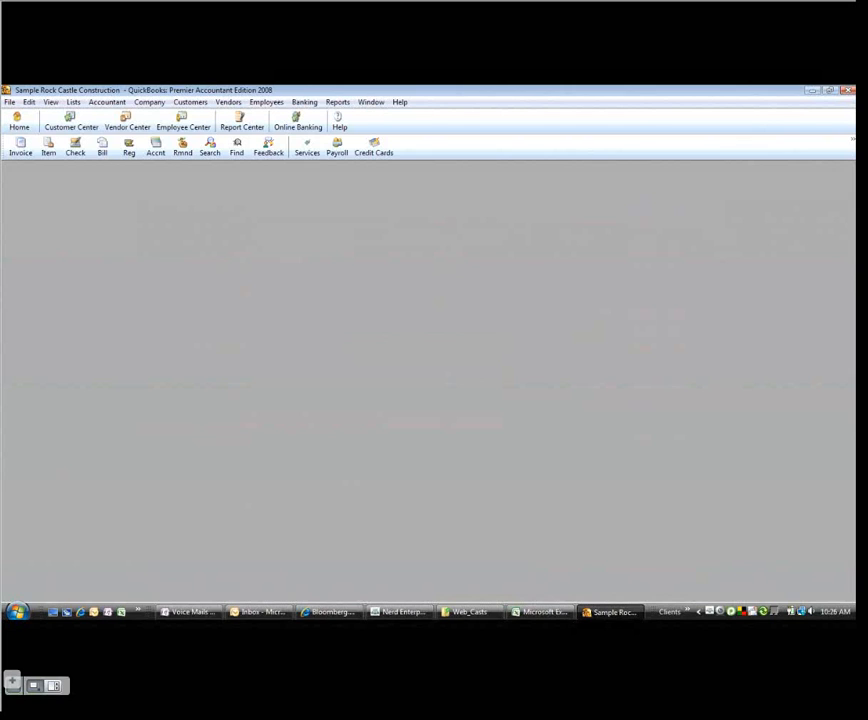
Open the Item List again and maximize its window.
left_click(73, 102)
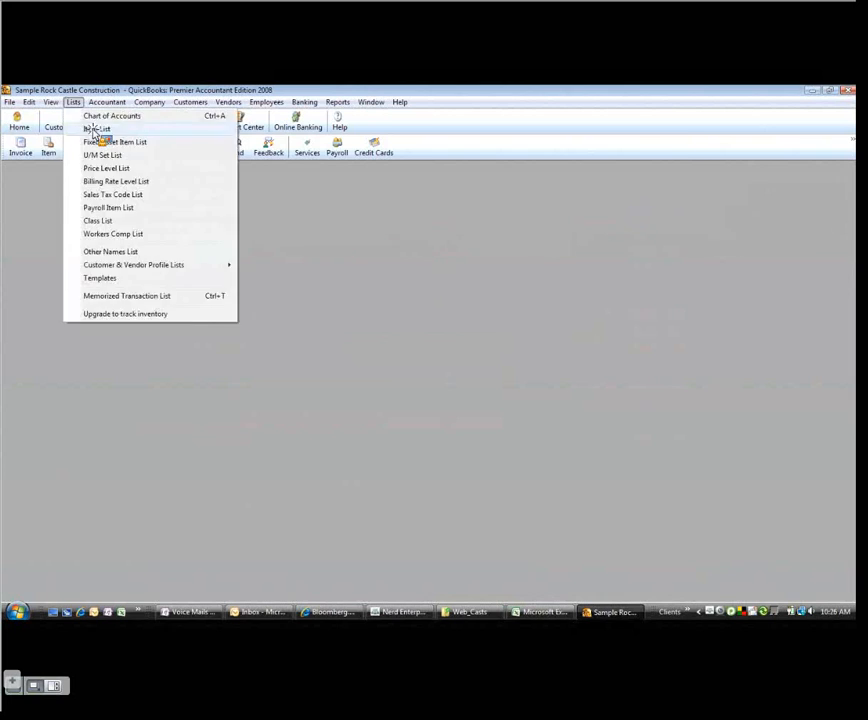
left_click(105, 129)
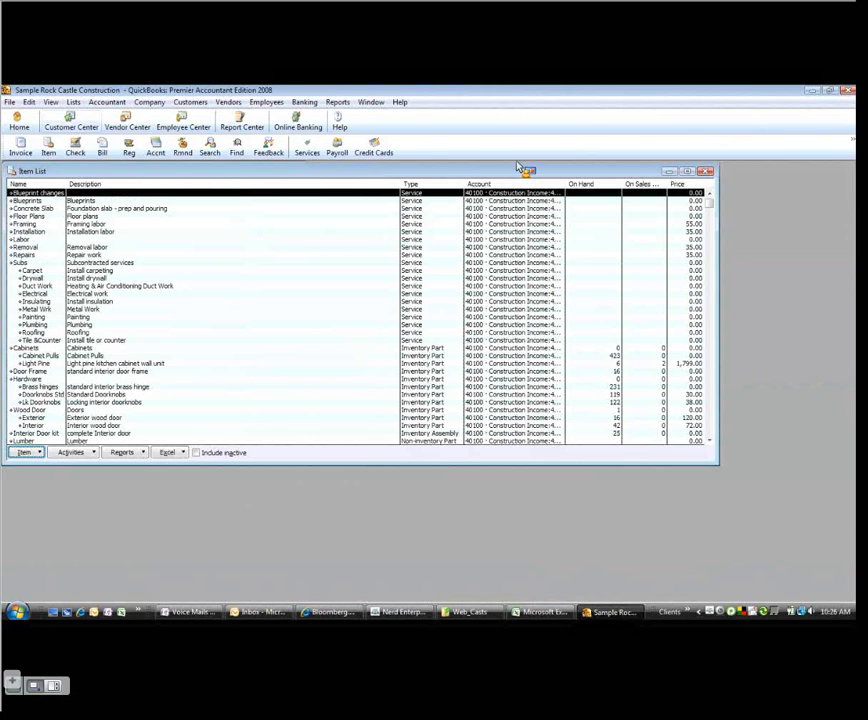
double_click(519, 167)
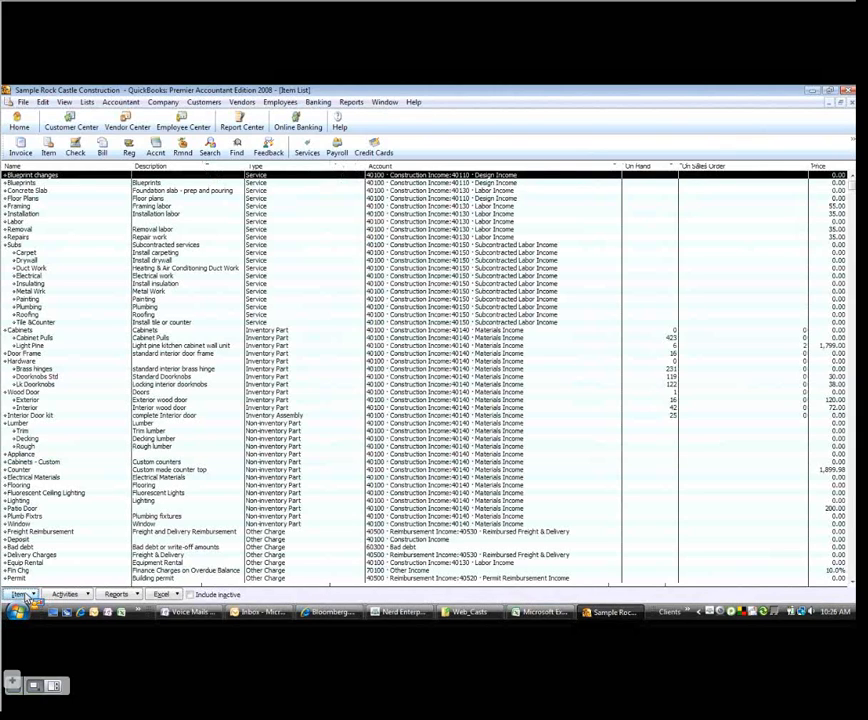
left_click(44, 102)
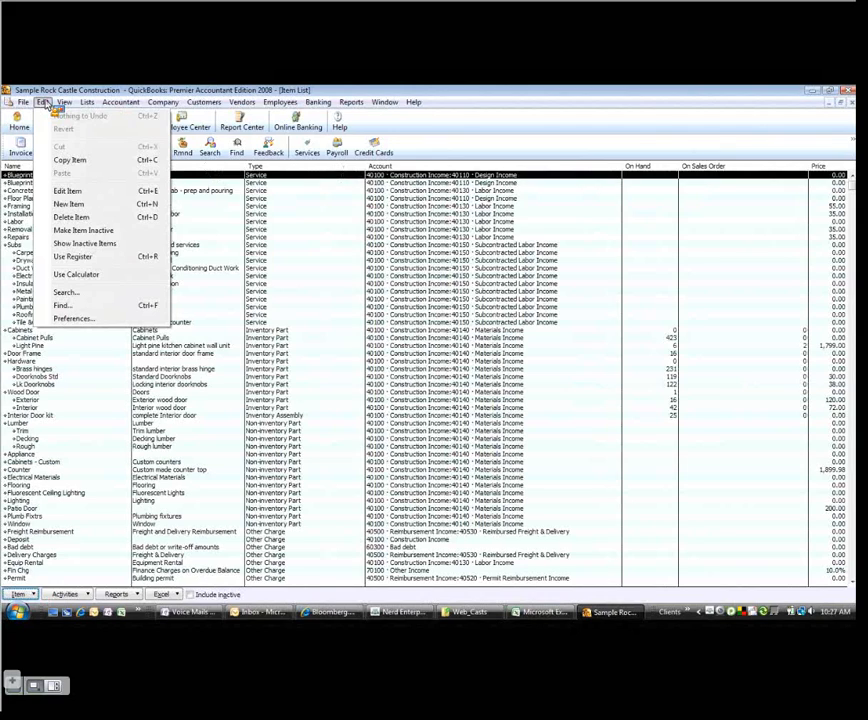
left_click(88, 192)
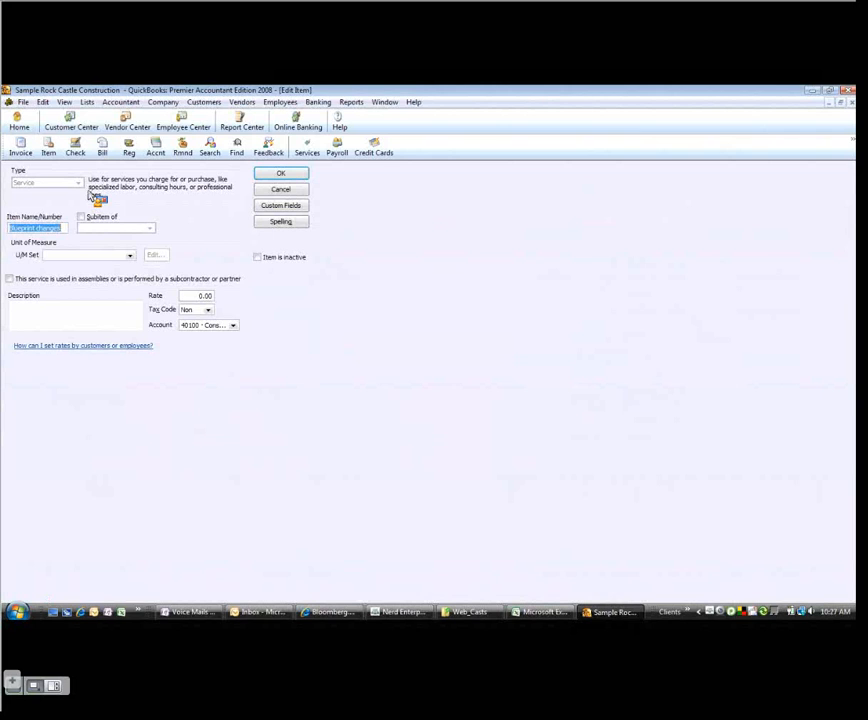
left_click(265, 190)
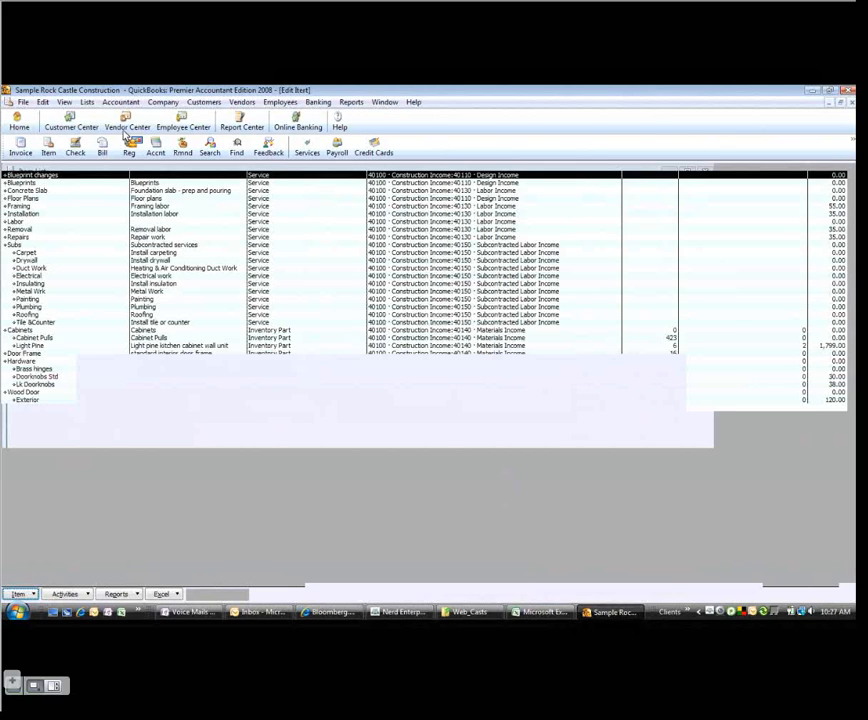
Start a new item of type Inventory Assembly and name it New assy.
left_click(43, 102)
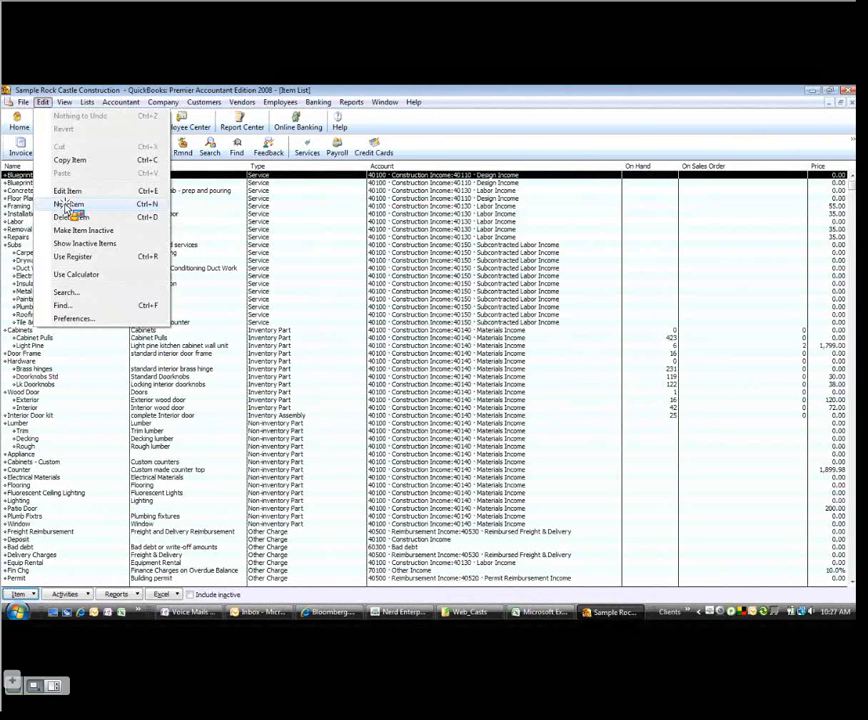
left_click(67, 205)
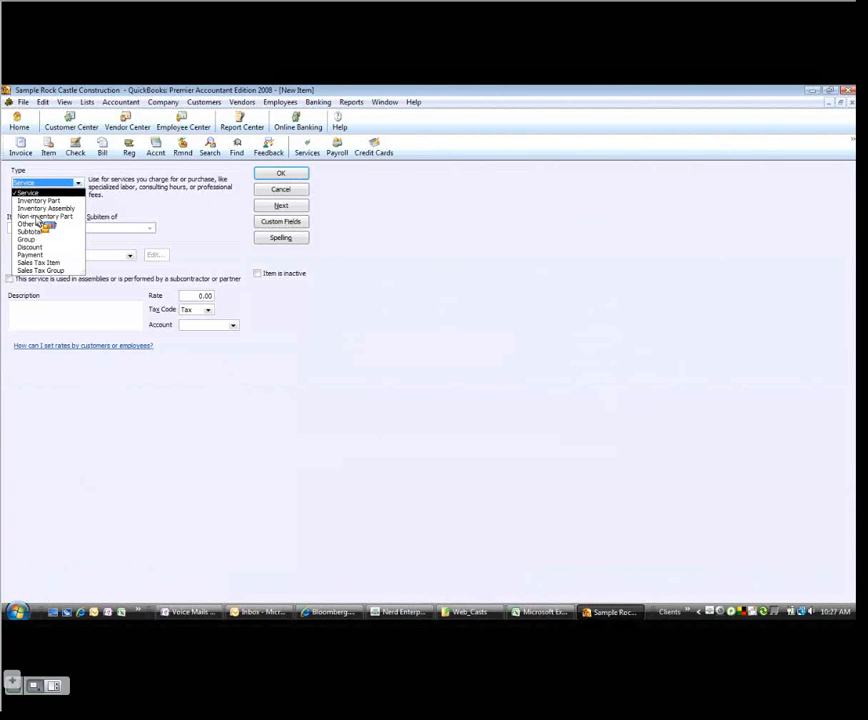
left_click(42, 208)
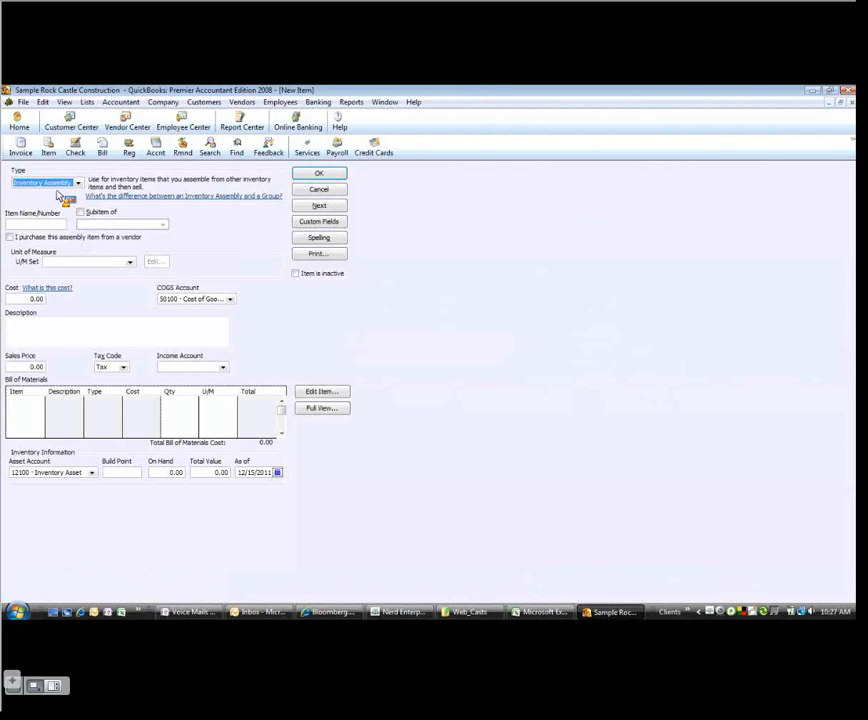
left_click(54, 223)
type("New assy")
left_click(131, 262)
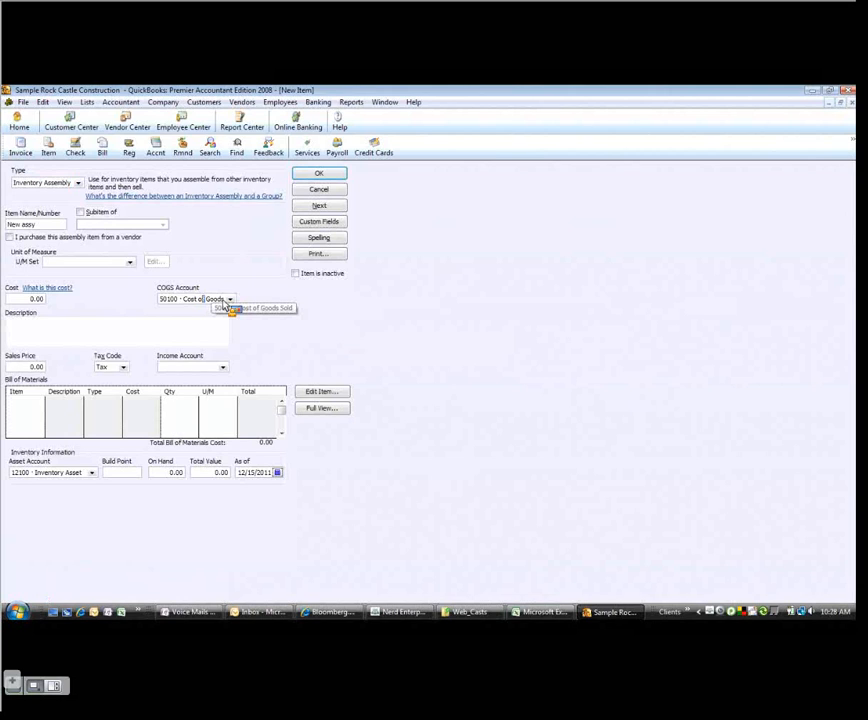
left_click(218, 367)
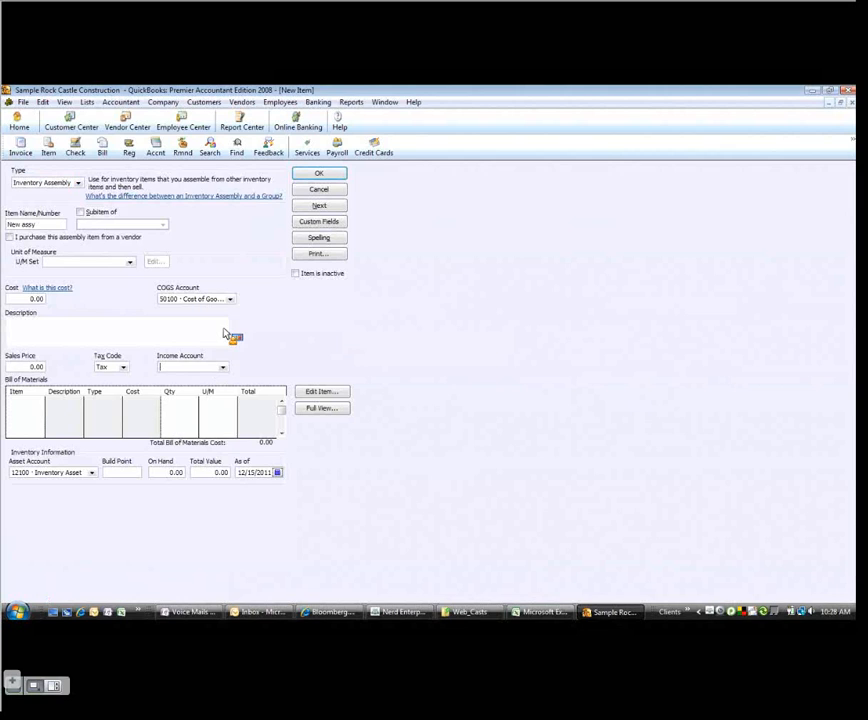
Browse the items available for the bill of materials and add Electrical Materials as the first component.
left_click(70, 396)
left_click_drag(31, 400, 43, 400)
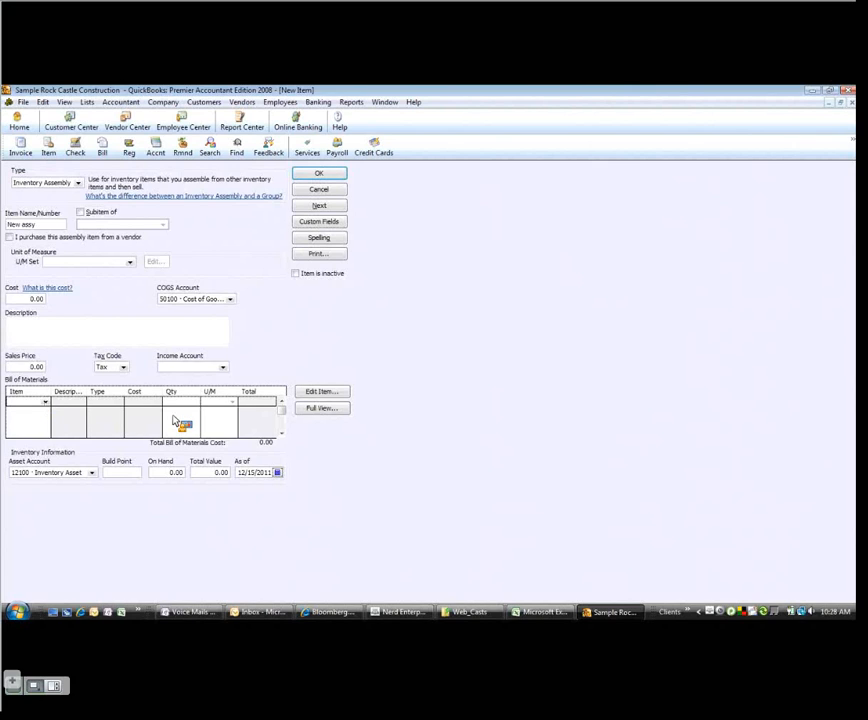
left_click(45, 403)
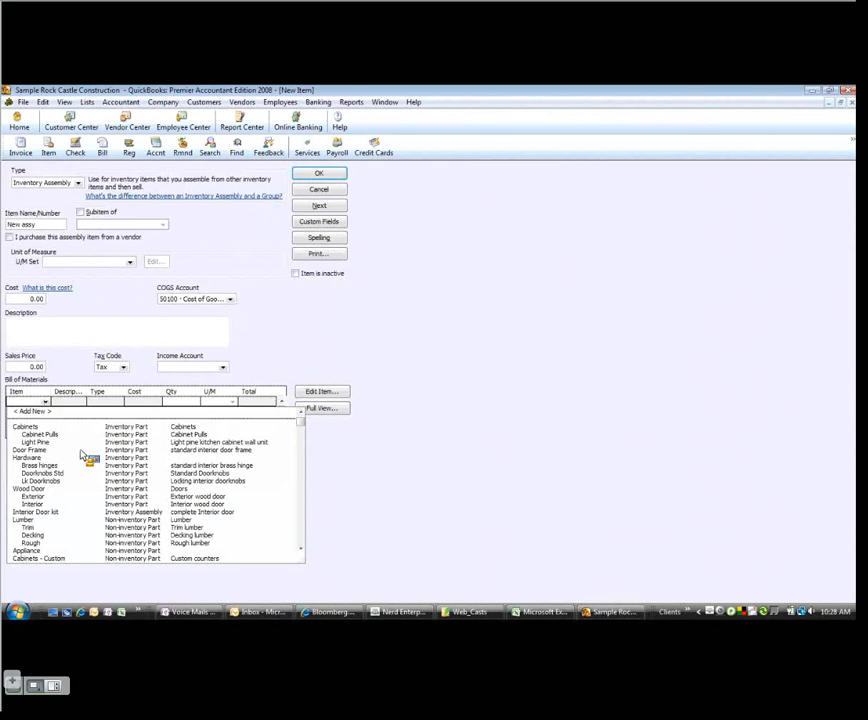
scroll(85, 462, "down", 5)
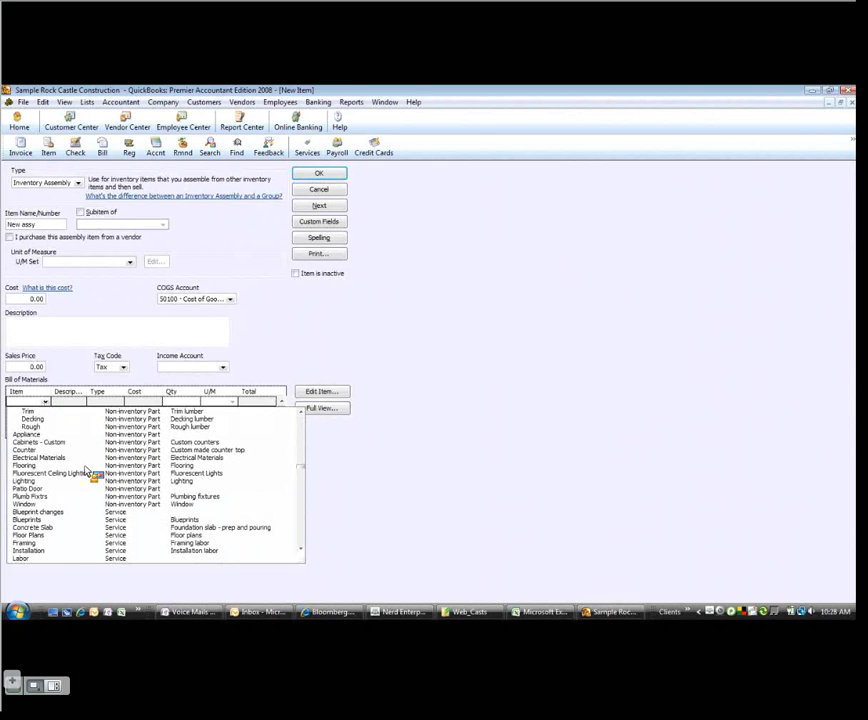
scroll(87, 470, "down", 3)
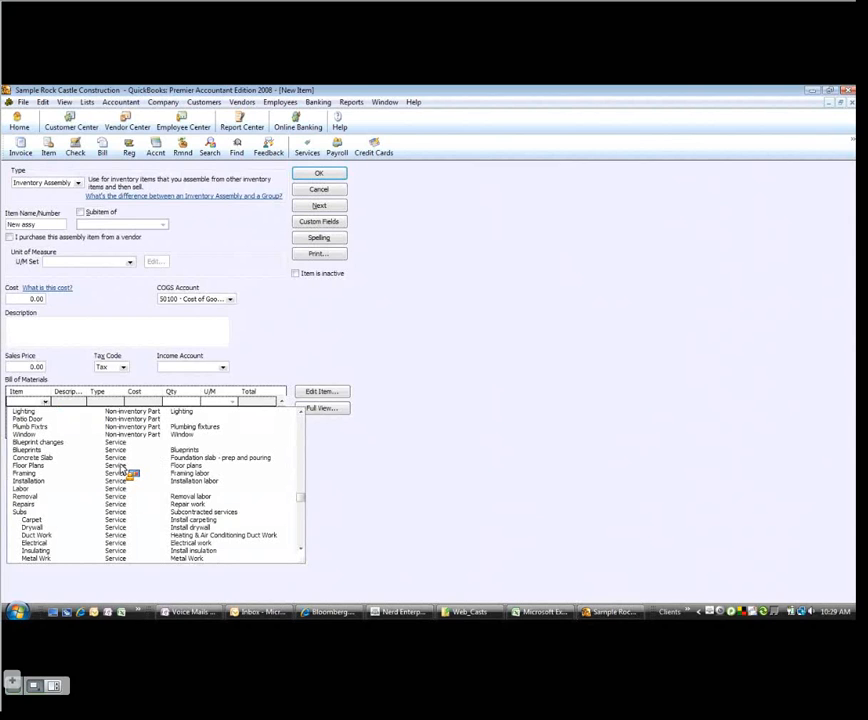
scroll(121, 469, "up", 8)
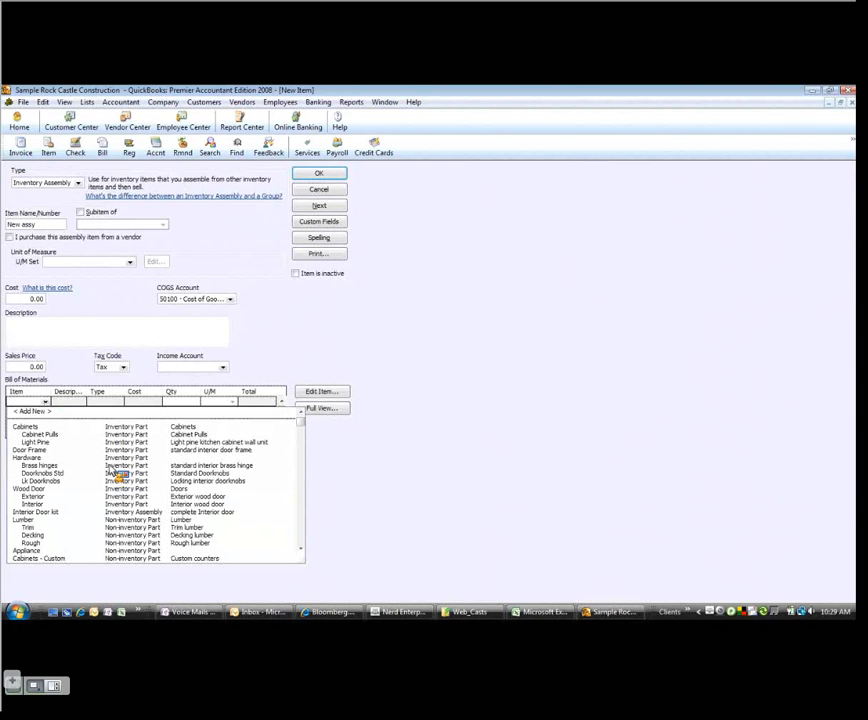
left_click(31, 412)
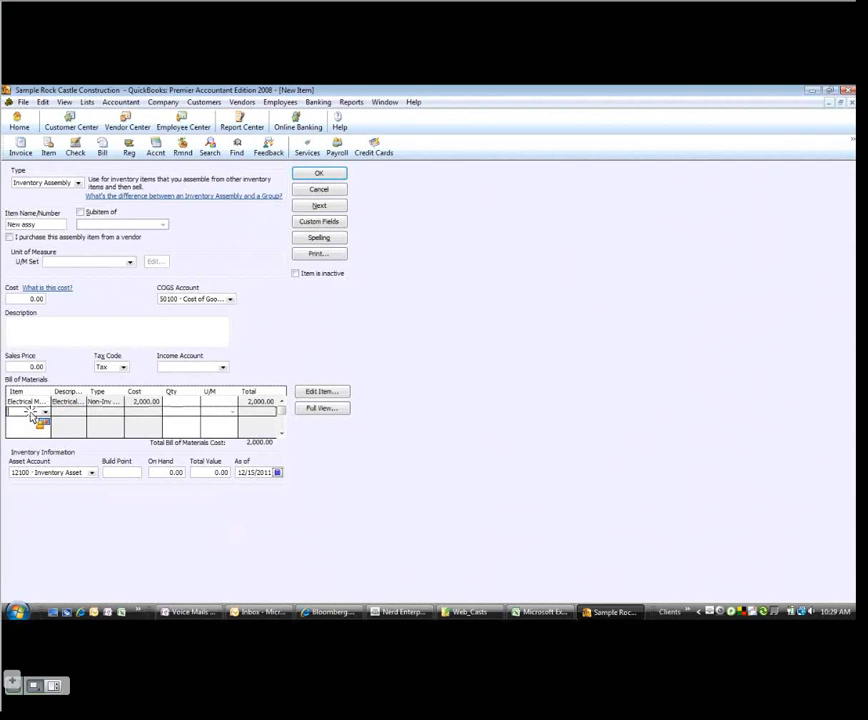
Add the Lk Doorknobs hardware item as the second component of the bill of materials.
left_click(45, 412)
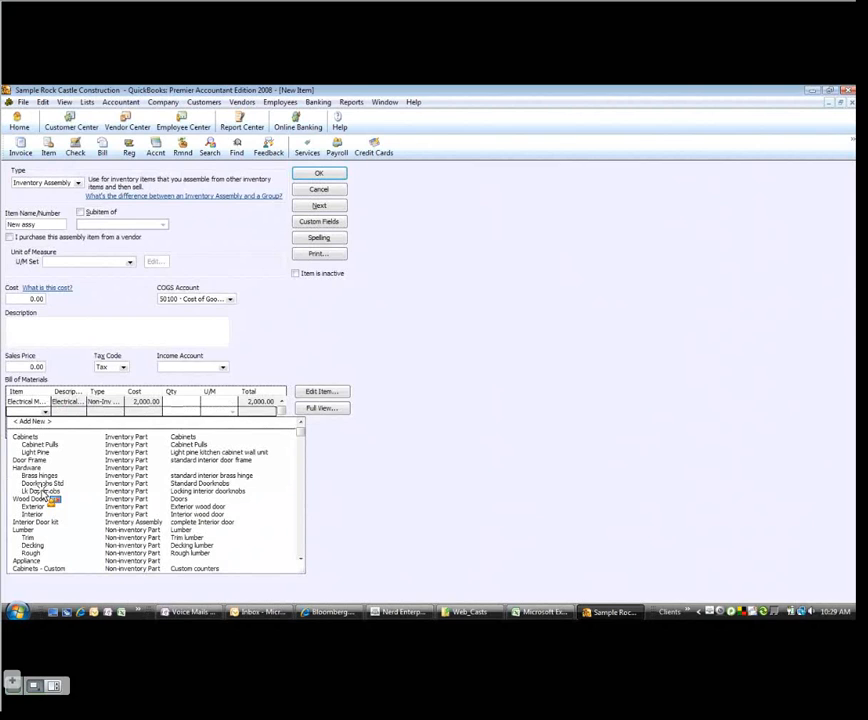
left_click(42, 491)
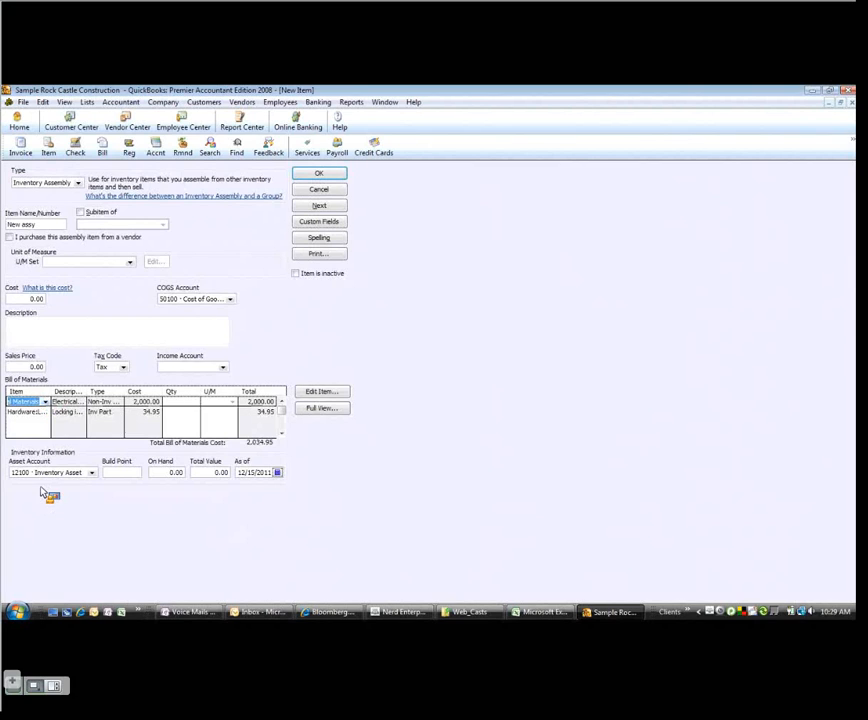
left_click(26, 425)
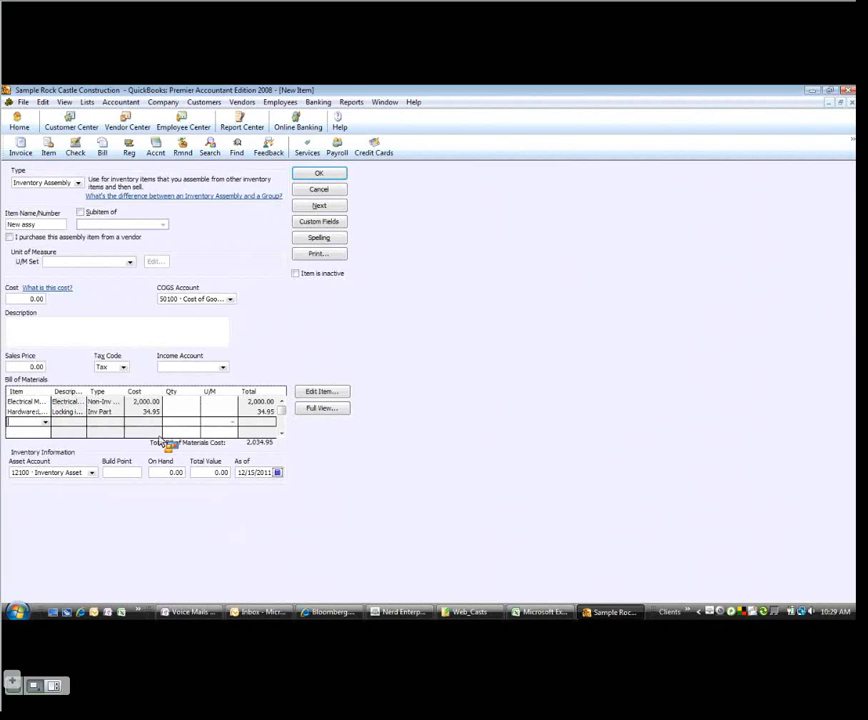
left_click(274, 400)
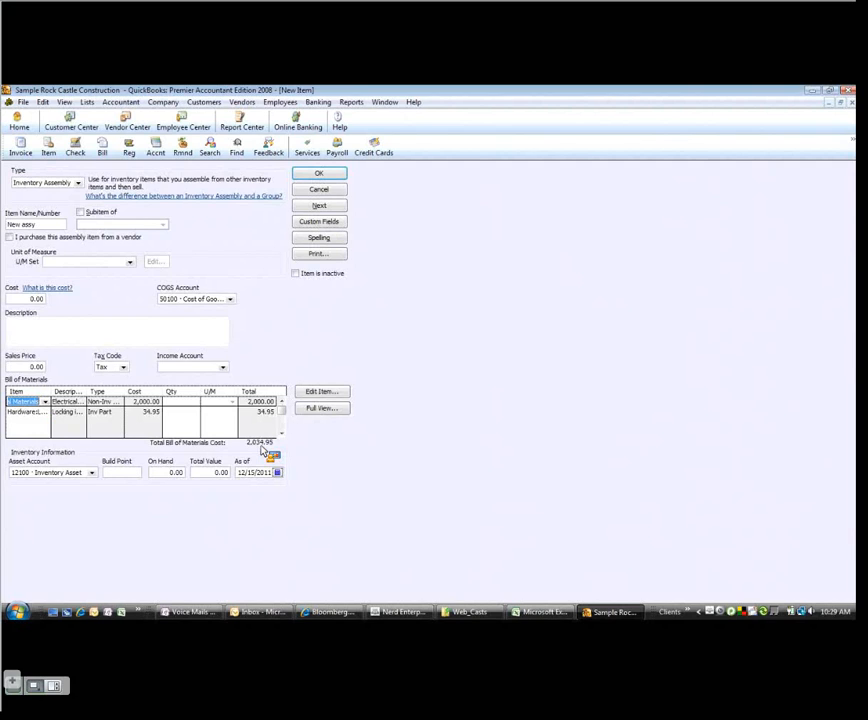
key("Down")
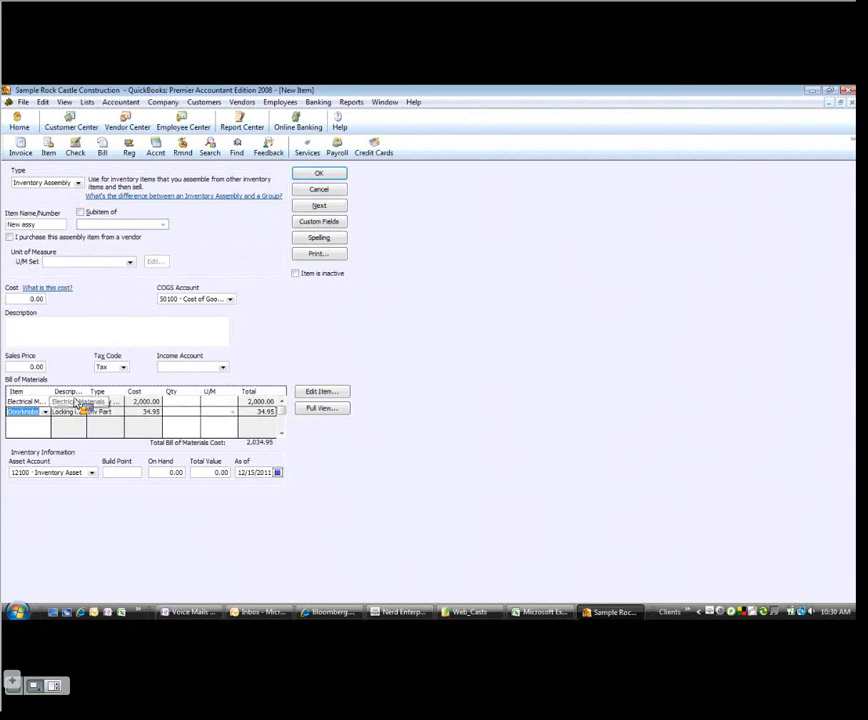
Discard the New assy item without saving and return to the Item List.
left_click_drag(40, 225, 13, 225)
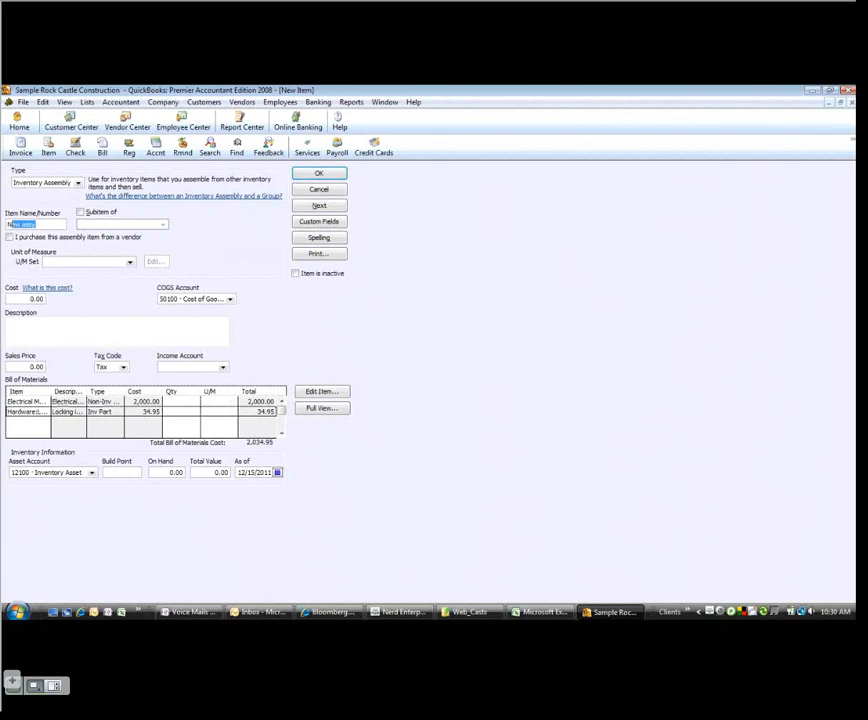
left_click_drag(10, 224, 7, 224)
left_click(318, 191)
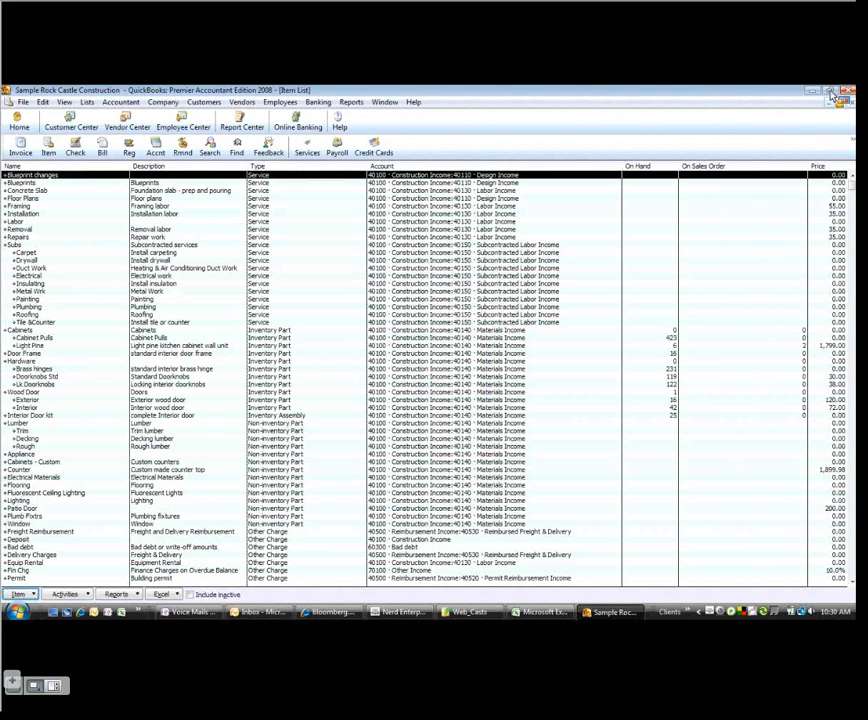